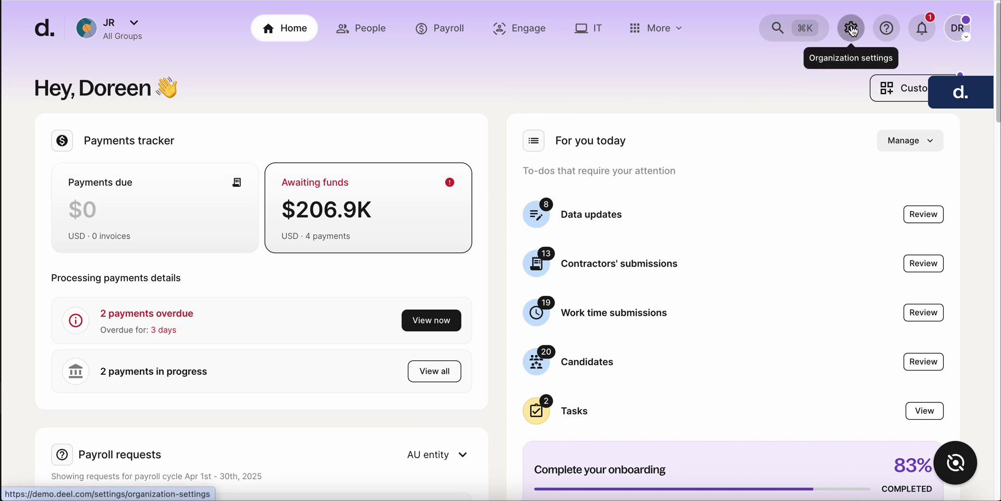
- Search the organization settings for 'payment' and open the Billing & payments page
click(854, 31)
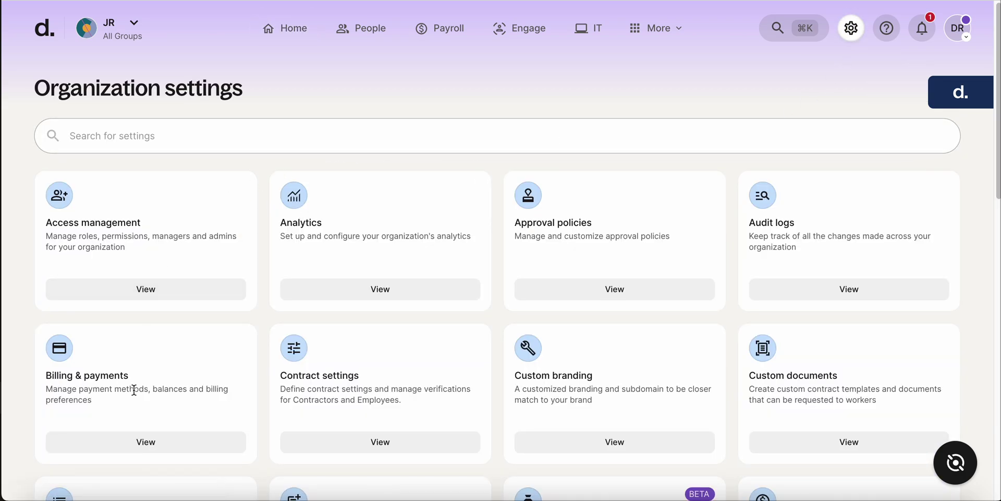
click(195, 137)
text(p)
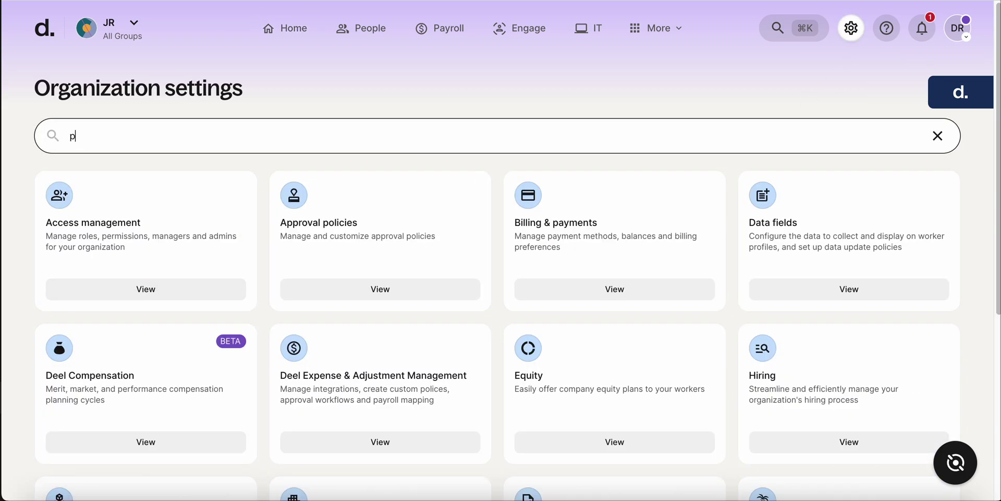
text(ayment)
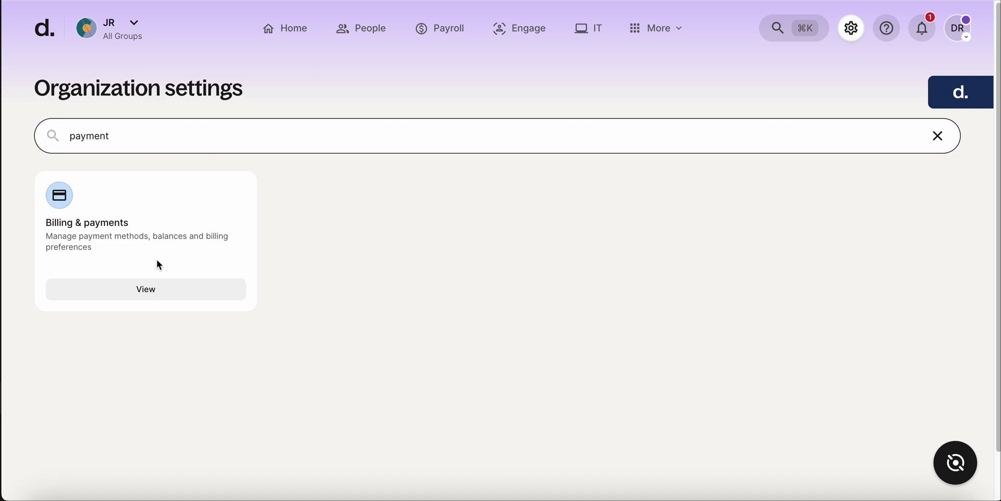
click(159, 288)
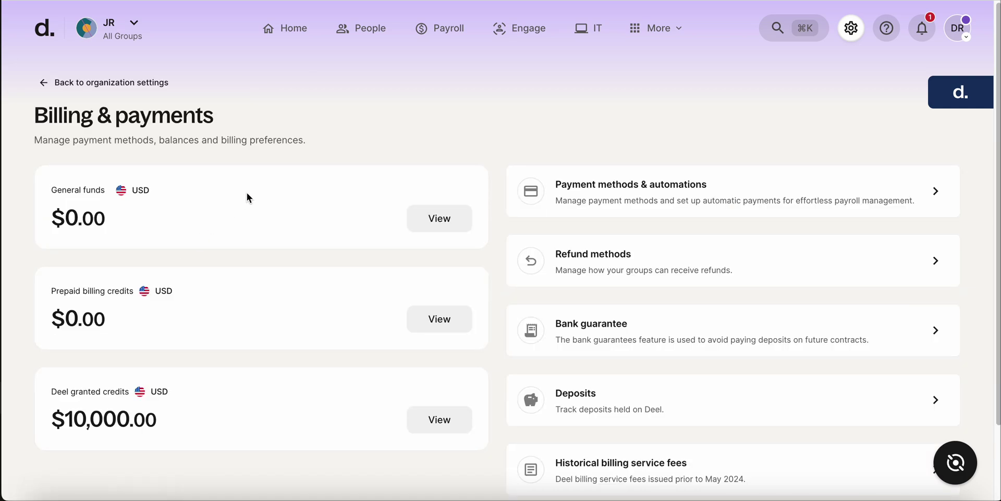
scroll(268, 181, down, 1)
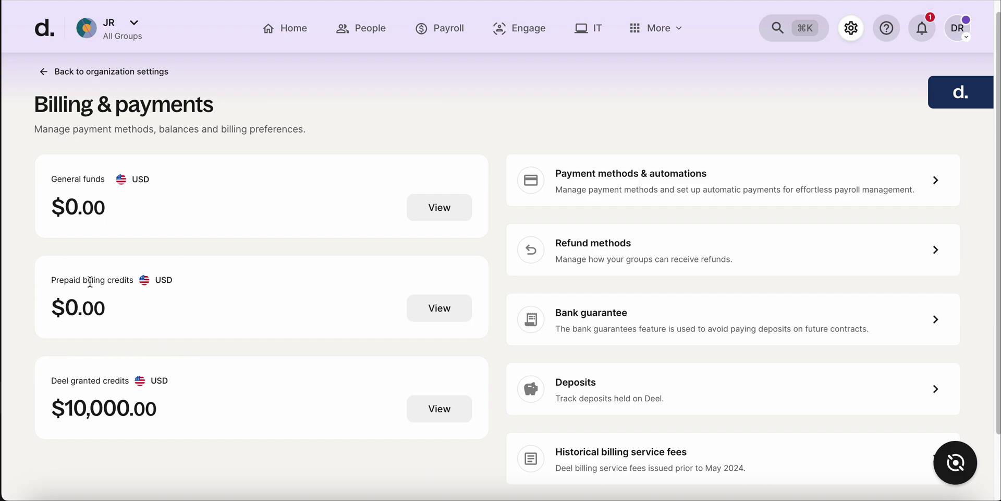
scroll(167, 290, down, 2)
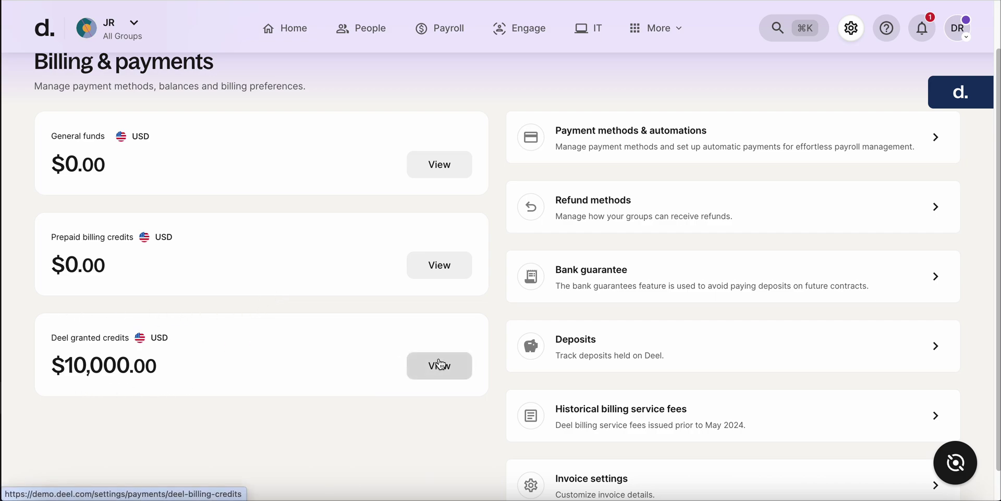
scroll(484, 282, up, 2)
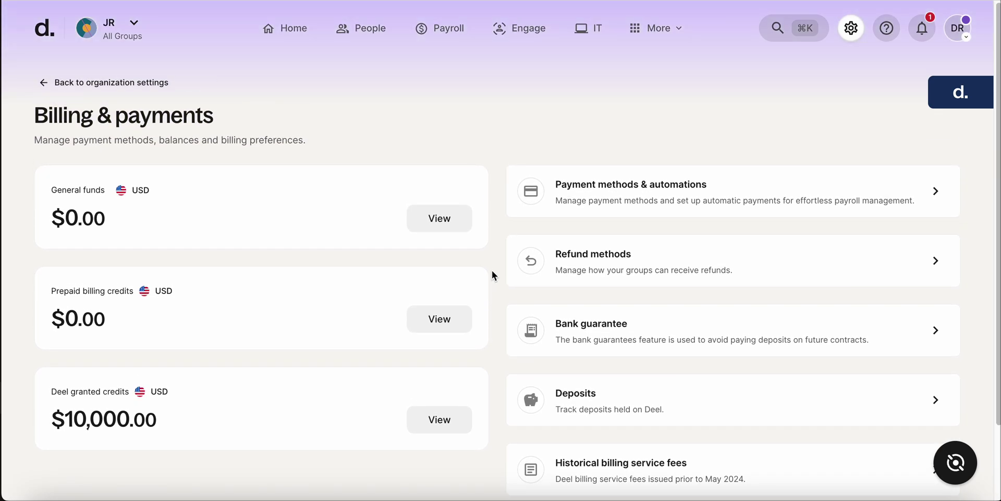
- Start adding a new payment method from Payment methods & automations
click(611, 199)
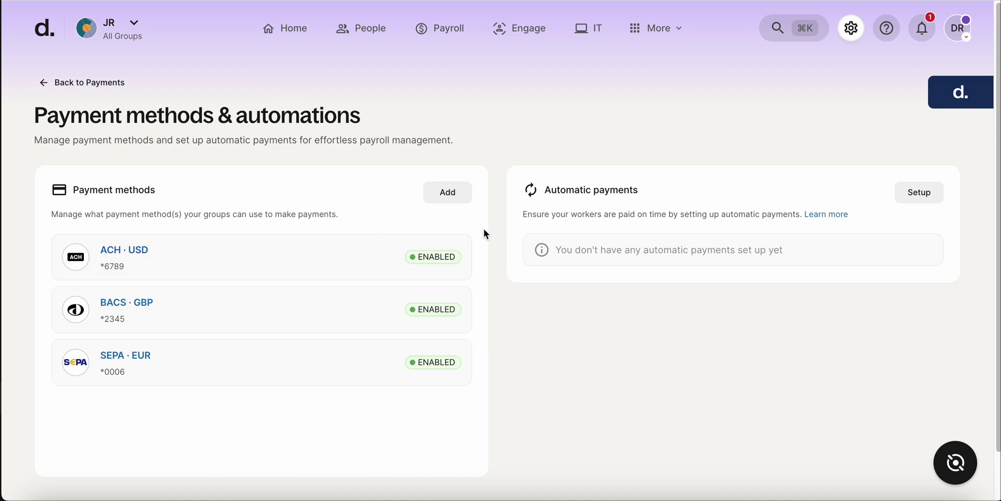
click(448, 197)
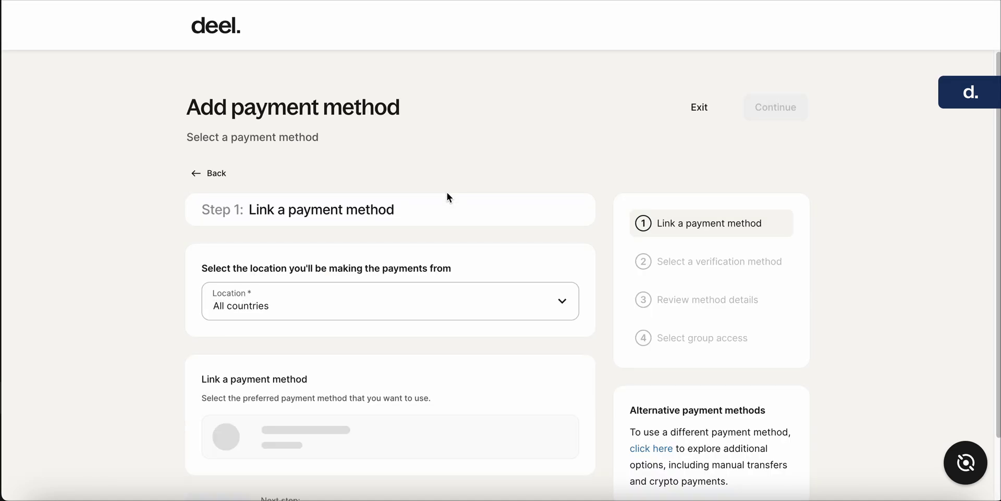
scroll(420, 211, down, 2)
scroll(421, 209, down, 2)
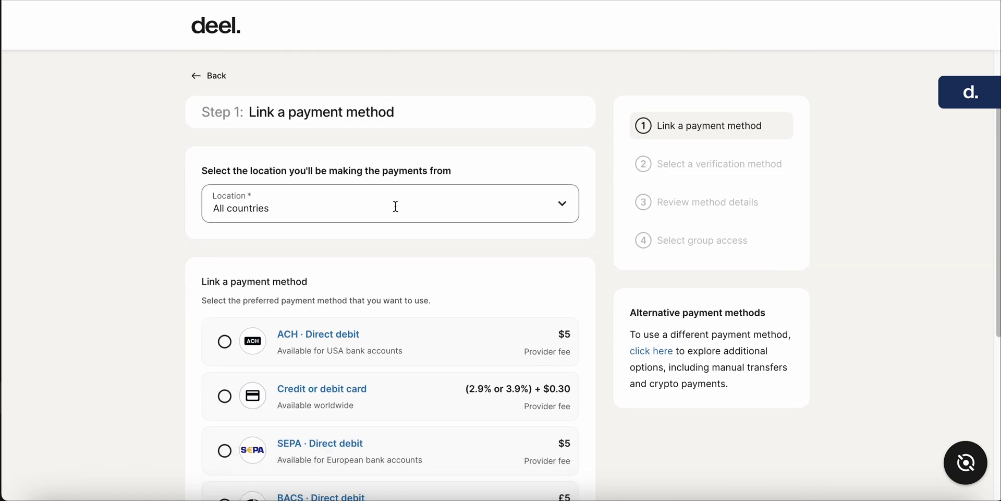
- Set the payment location to United States
click(396, 206)
text(cana)
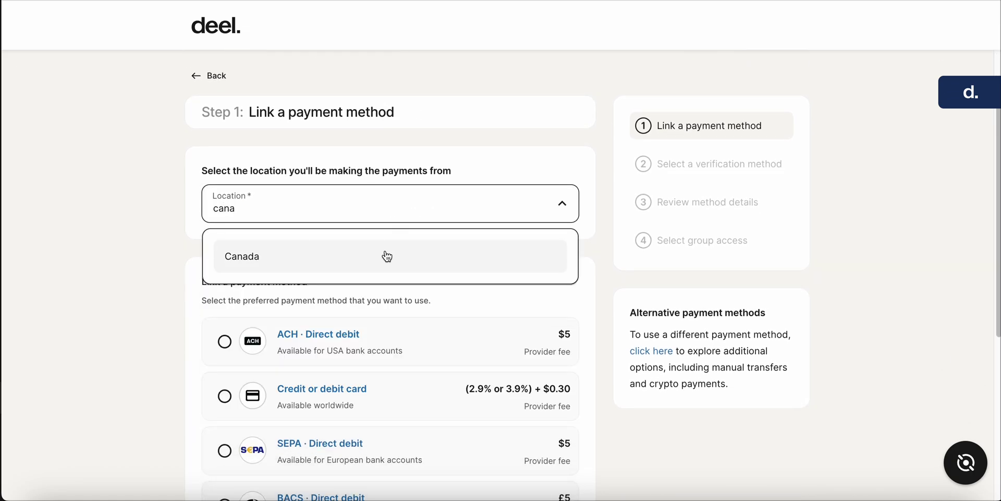
key(BackSpace)
key(BackSpace)
key(BackSpace)
key(BackSpace)
text(united)
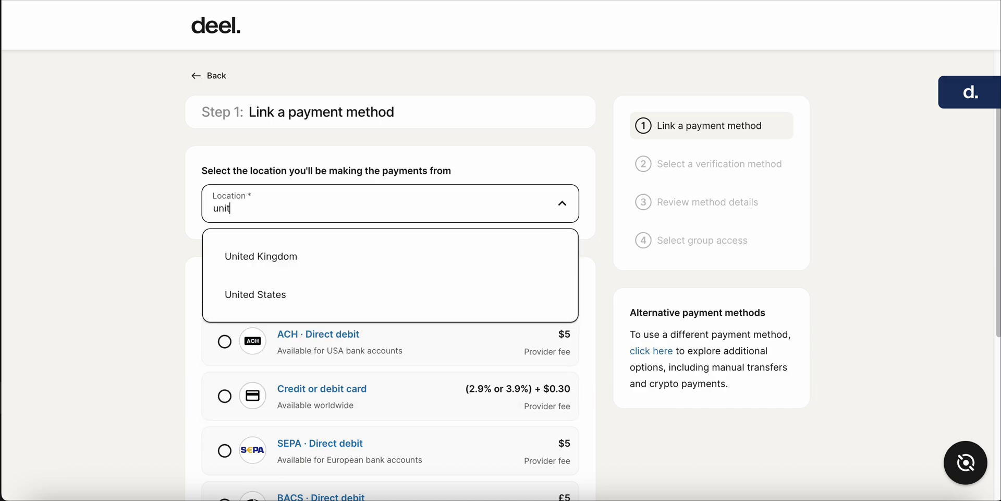
click(339, 292)
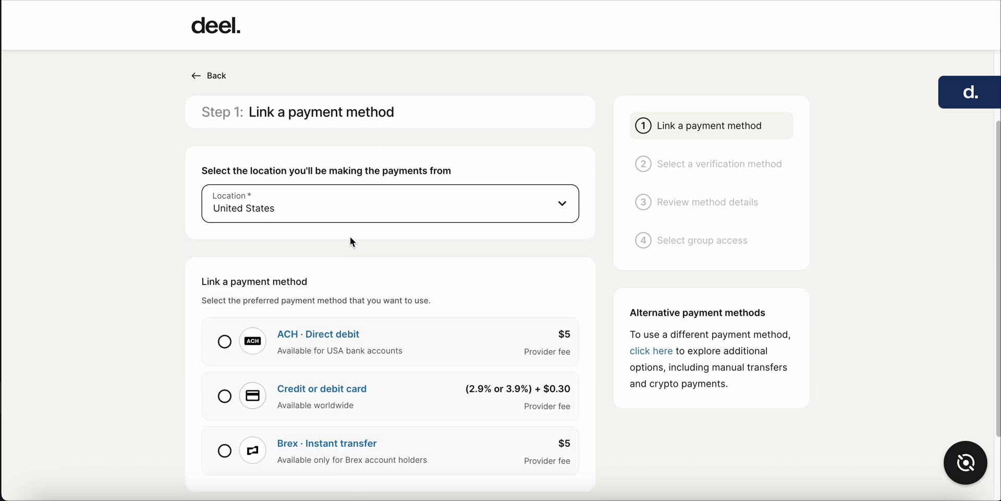
scroll(359, 238, down, 2)
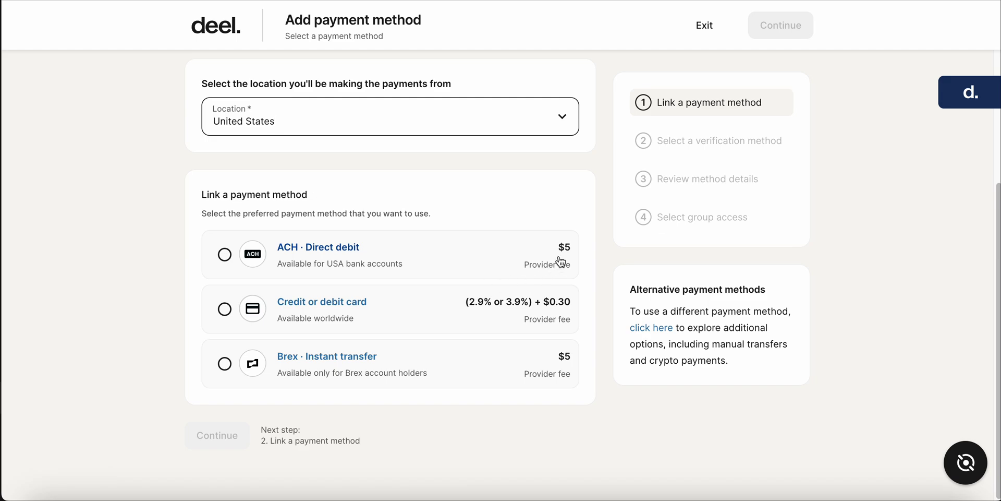
- Choose ACH direct debit as the method and disable automatic payments
click(225, 255)
scroll(428, 250, down, 1)
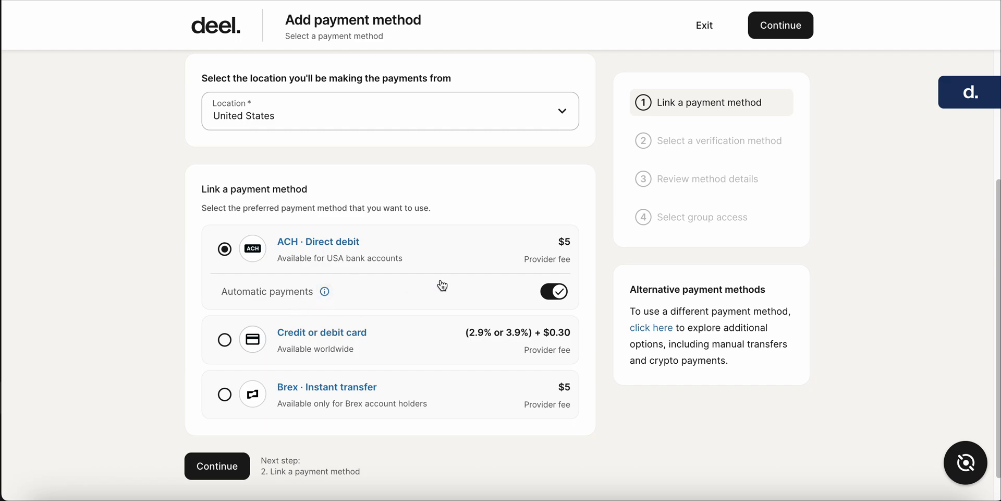
click(556, 294)
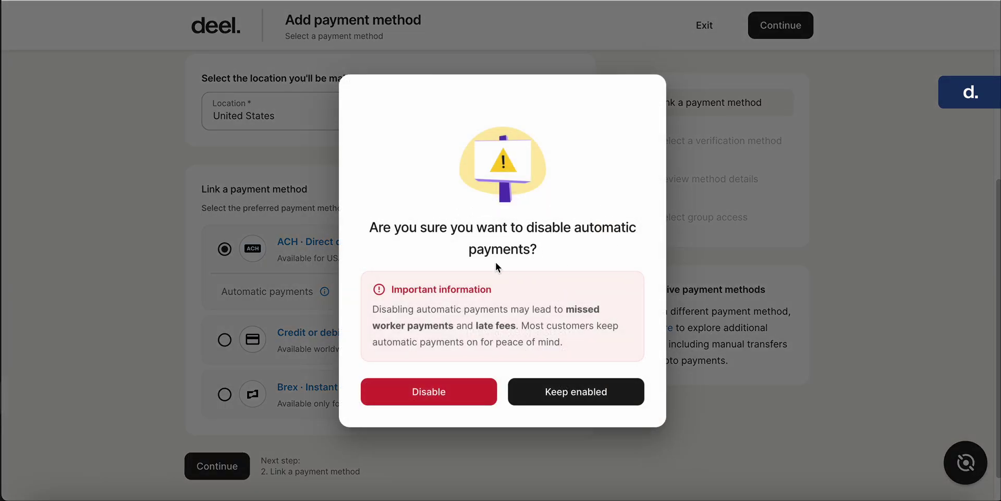
click(445, 399)
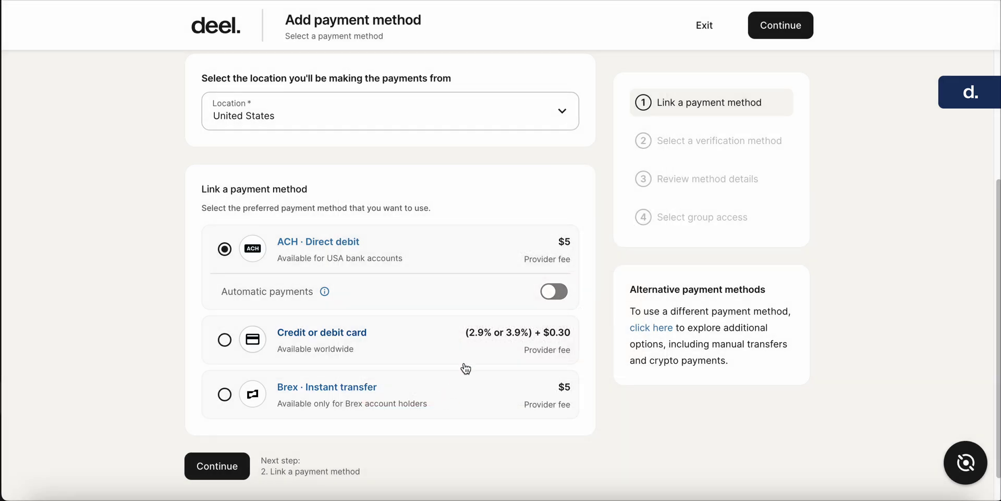
click(555, 293)
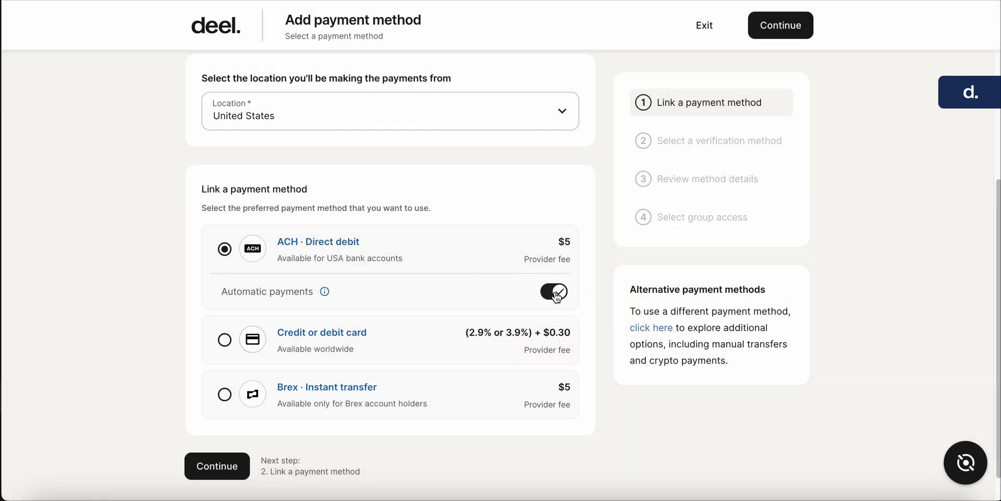
click(556, 295)
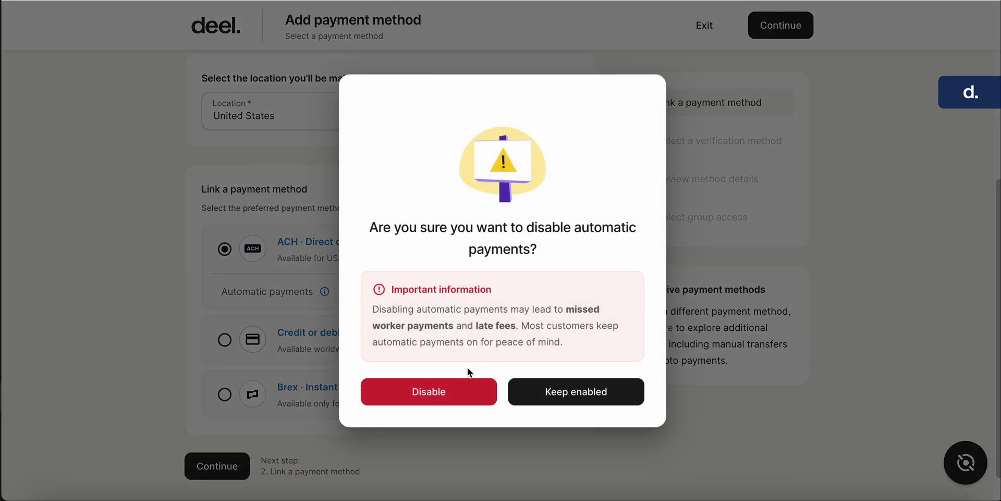
click(448, 397)
scroll(435, 297, down, 1)
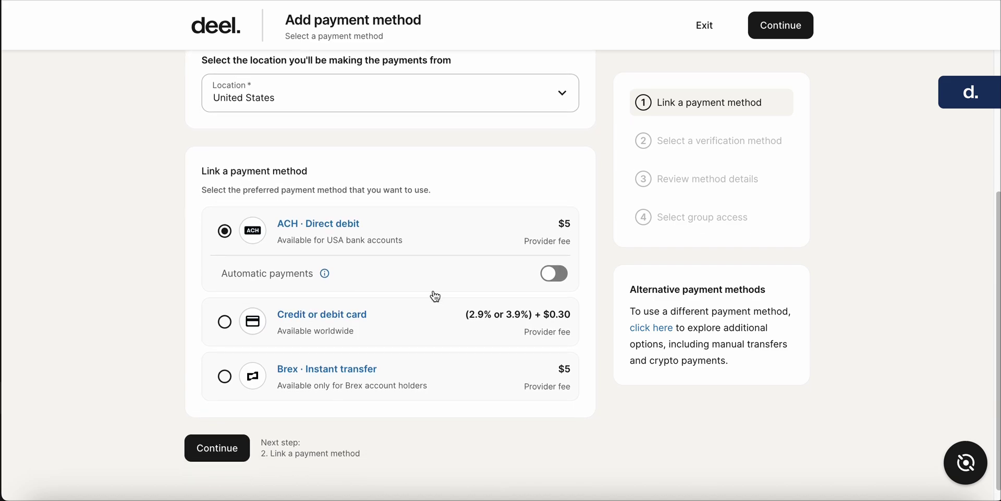
- Give only the CA - group access to the ACH method and continue to review
click(229, 455)
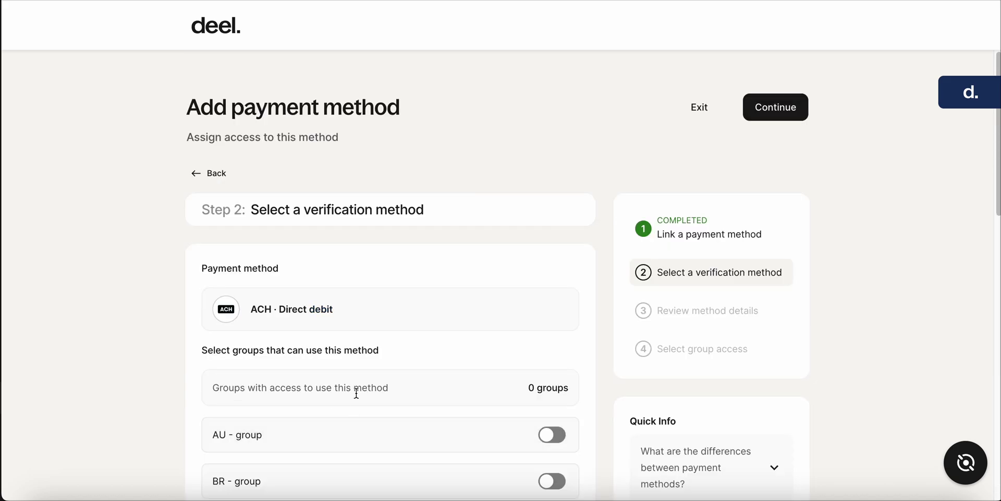
scroll(387, 249, down, 1)
scroll(385, 243, down, 3)
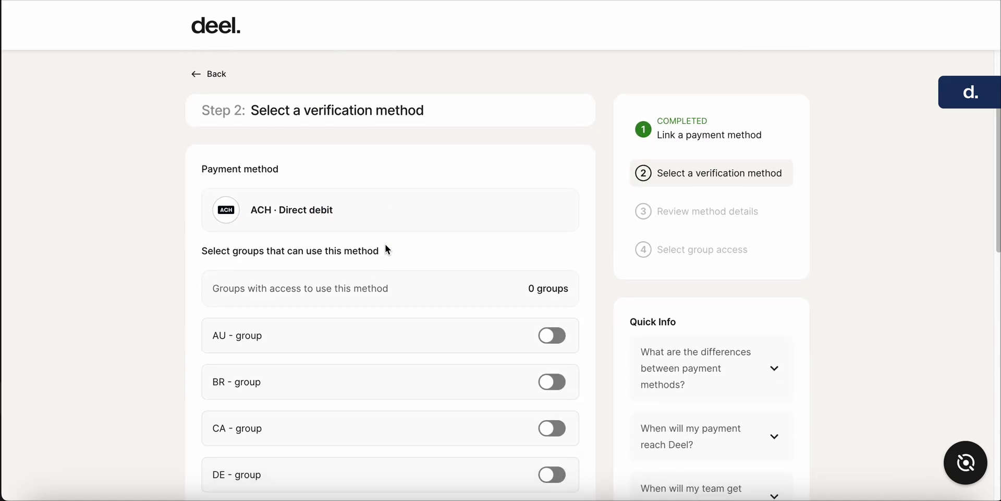
scroll(386, 271, down, 2)
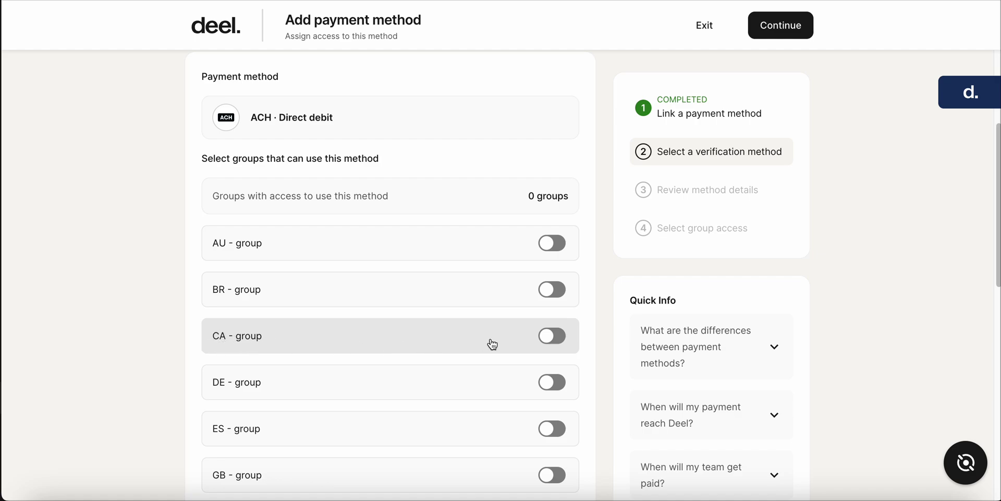
click(547, 343)
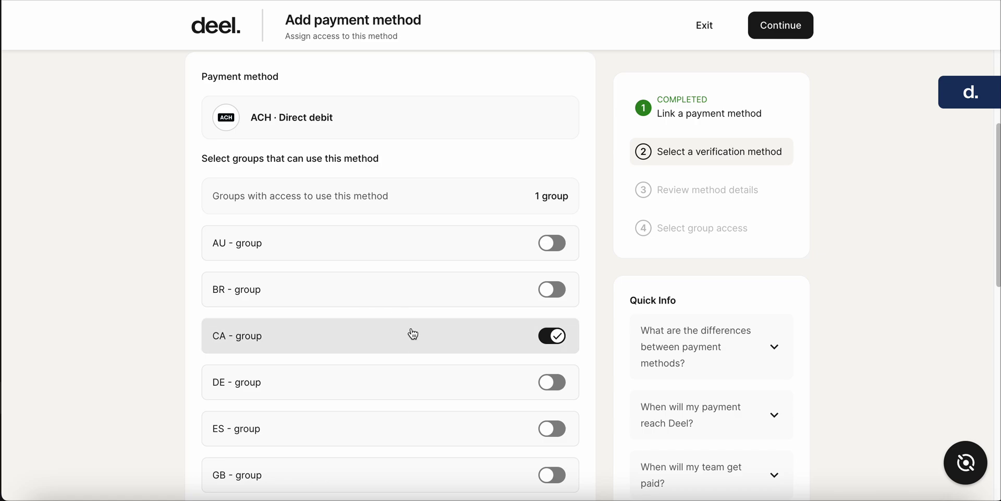
scroll(607, 270, down, 1)
scroll(605, 267, down, 10)
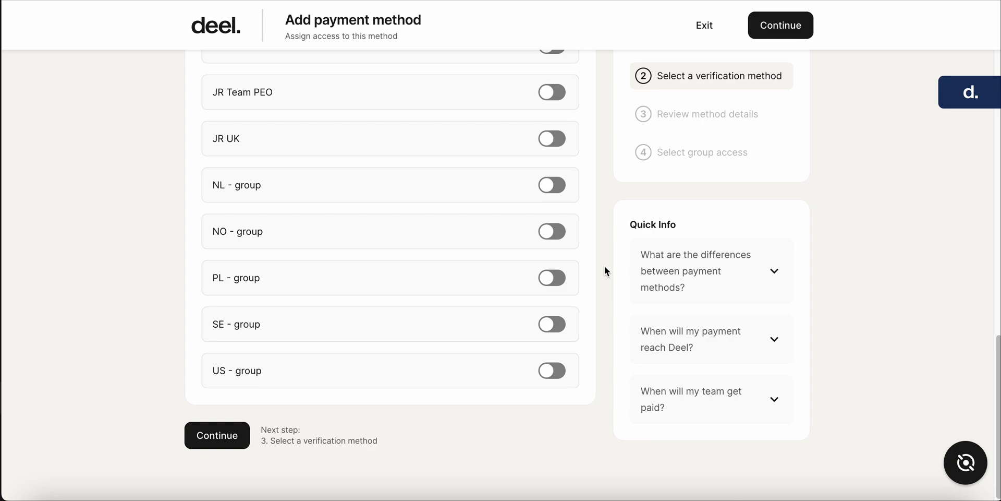
click(217, 435)
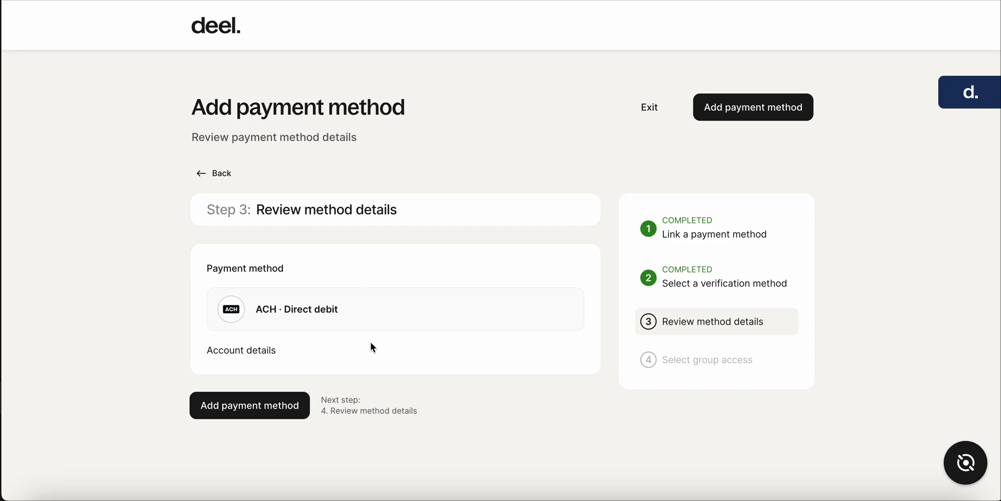
click(274, 412)
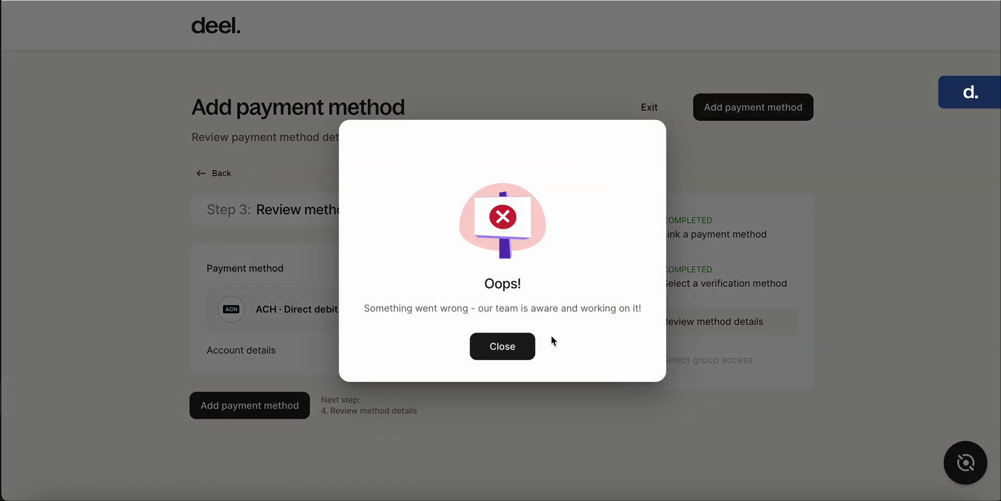
click(516, 346)
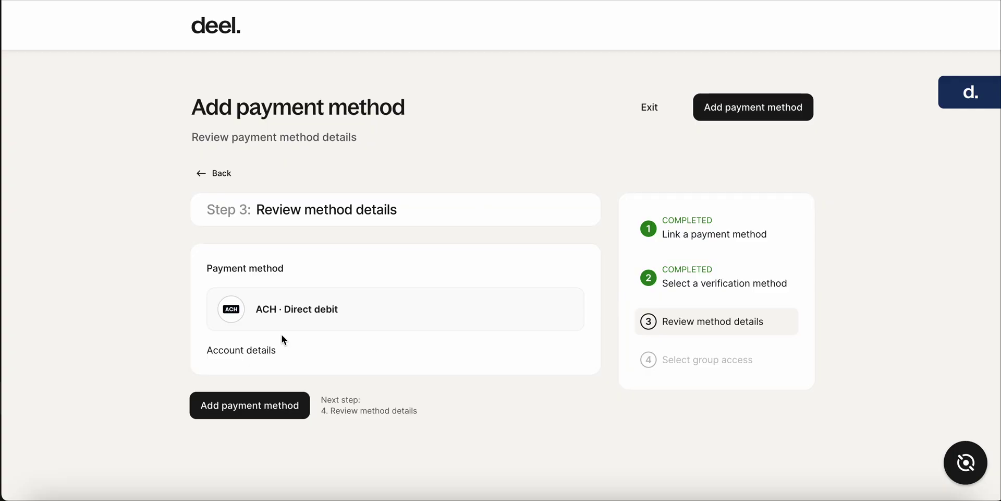